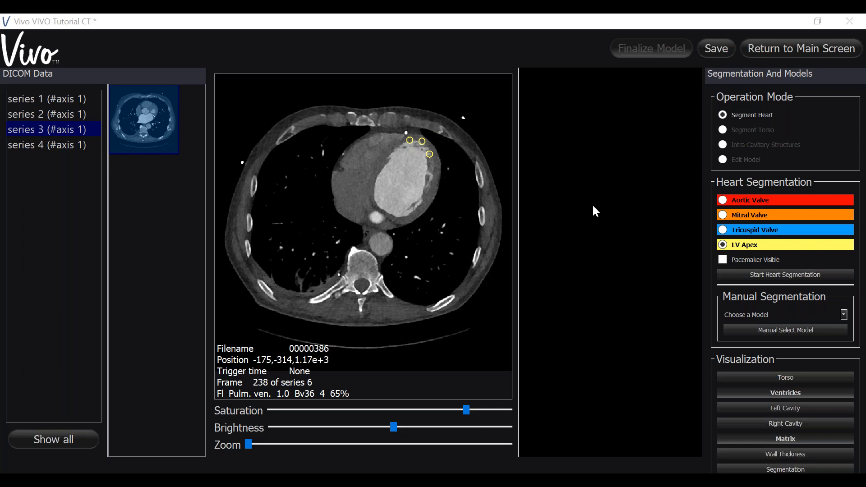
# Start the heart segmentation from the marked points and move the model selection dialog clear of the CT image.
pyautogui.click(734, 274)
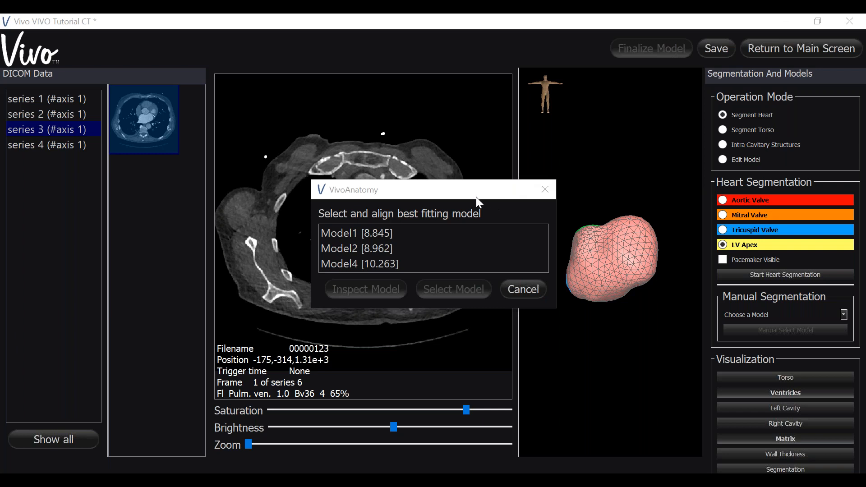
pyautogui.moveTo(487, 189); pyautogui.dragTo(729, 41)
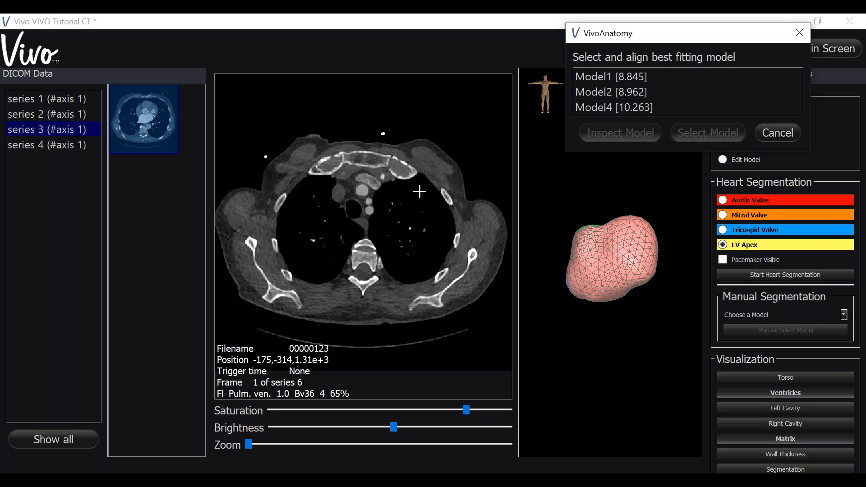
# Examine the initial heart model's contours against the CT slices of series 3, from frame 1 to frame 196.
pyautogui.scroll(-3, 419, 192)
pyautogui.scroll(-20, 420, 192)
pyautogui.scroll(-20, 420, 192)
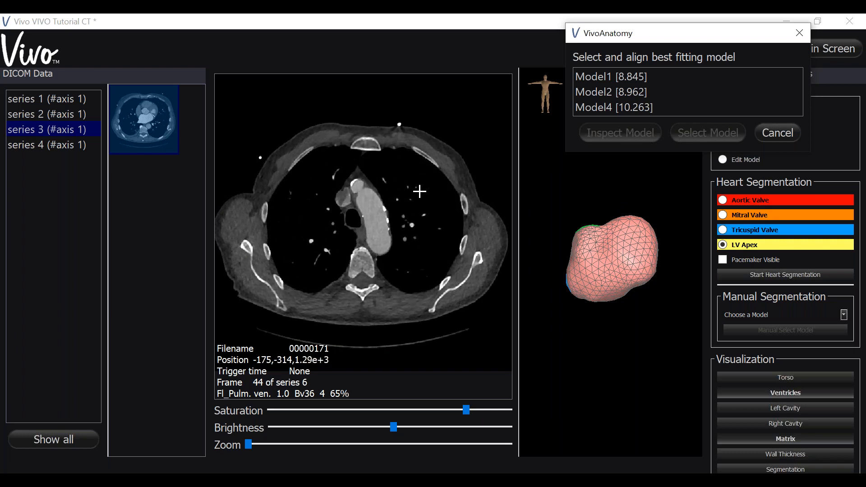
pyautogui.scroll(-20, 419, 192)
pyautogui.scroll(-6, 420, 192)
pyautogui.scroll(-20, 420, 192)
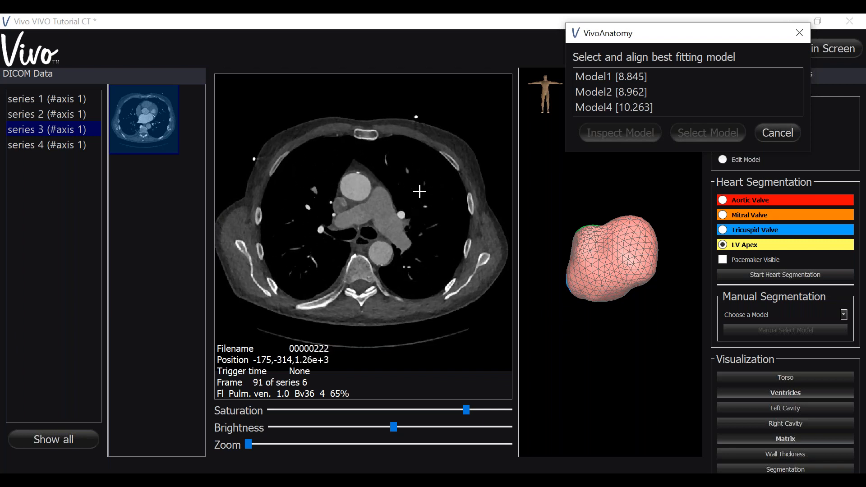
pyautogui.scroll(-19, 420, 192)
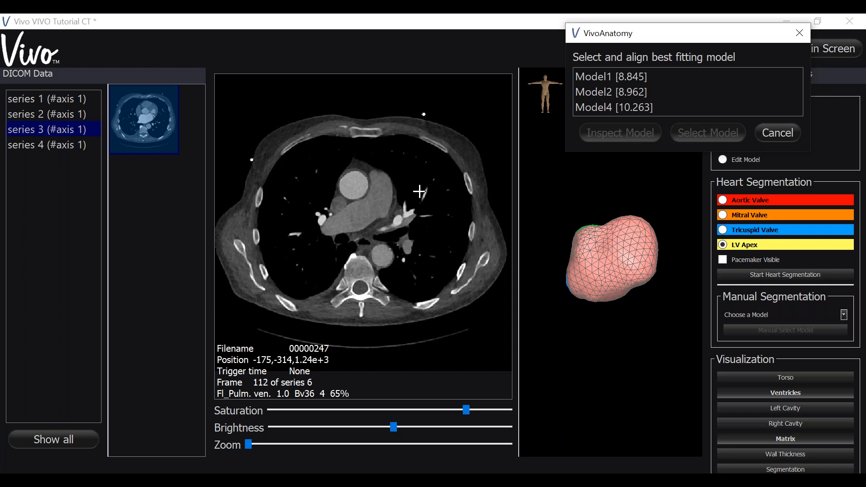
pyautogui.scroll(-7, 420, 192)
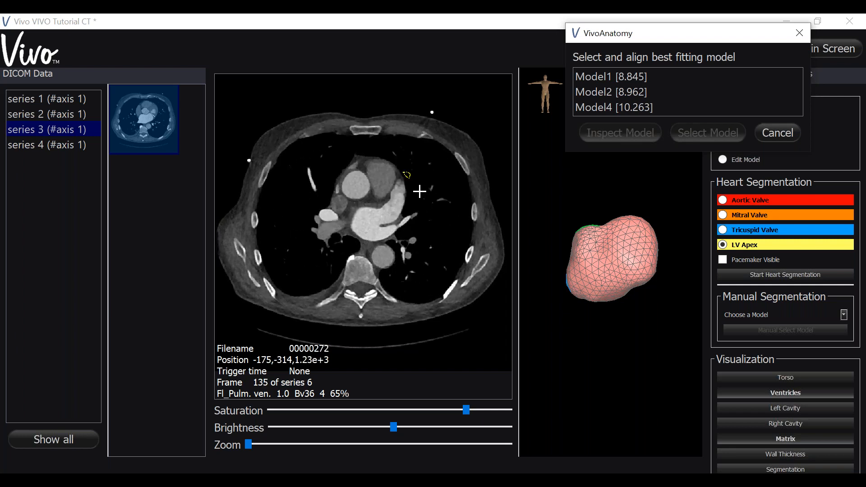
pyautogui.scroll(-5, 420, 192)
pyautogui.scroll(-4, 420, 192)
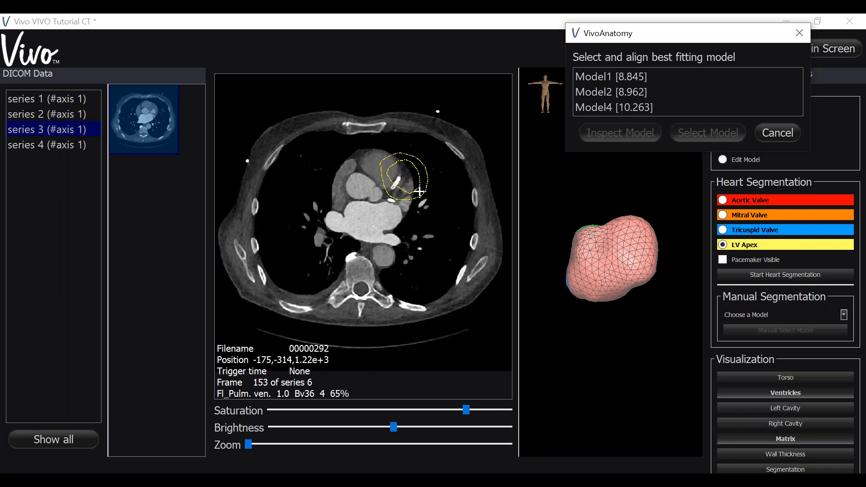
pyautogui.scroll(-7, 420, 192)
pyautogui.scroll(-14, 420, 192)
pyautogui.scroll(-12, 420, 192)
pyautogui.scroll(-3, 420, 192)
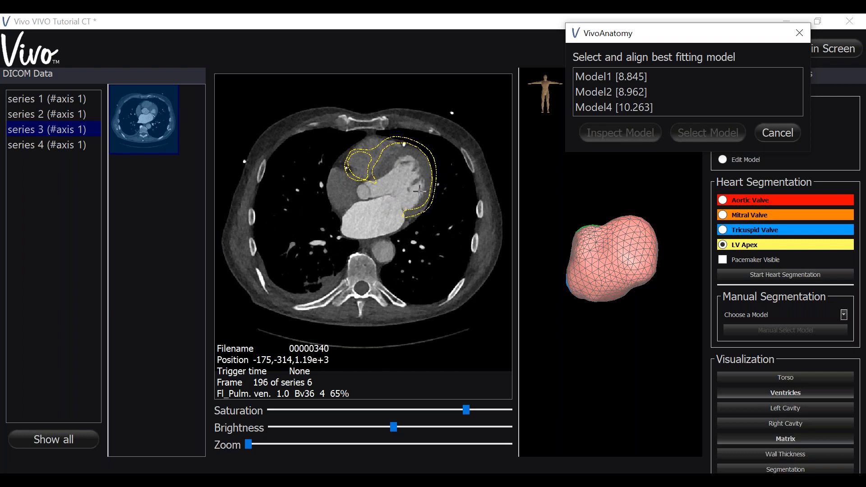
# Inspect Model1 and compare its ventricle contours with the heart walls across the neighbouring CT slices.
pyautogui.click(586, 79)
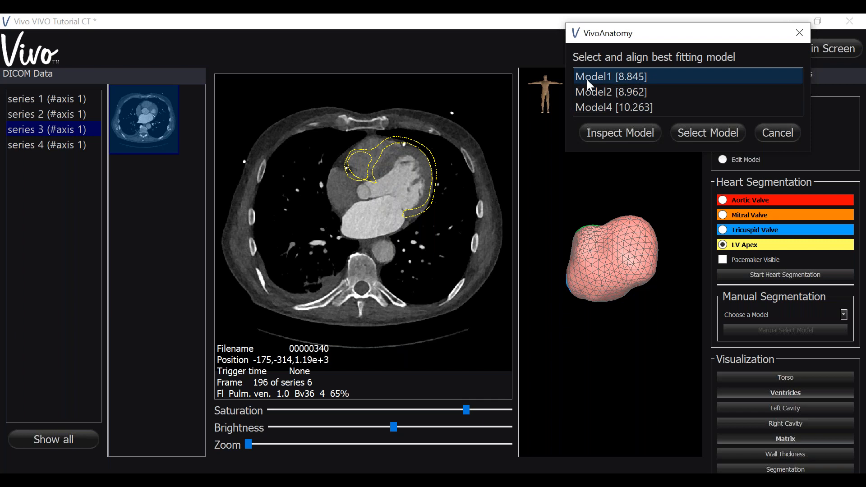
pyautogui.click(593, 136)
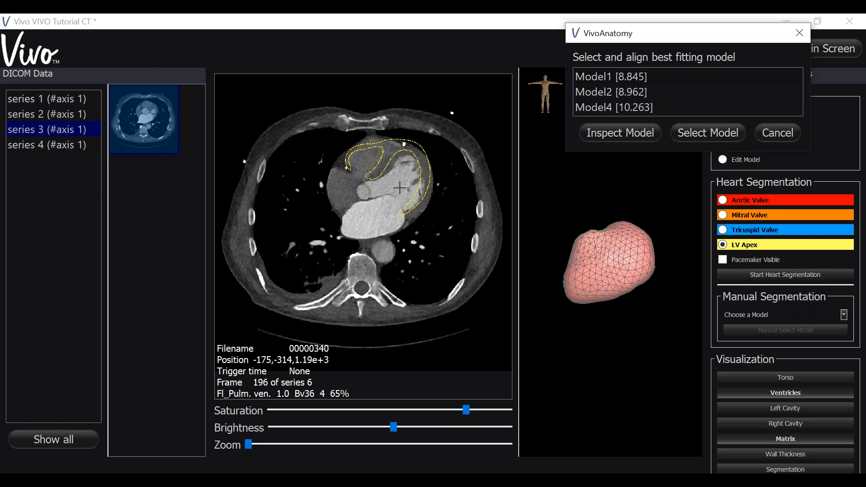
pyautogui.scroll(-8, 378, 164)
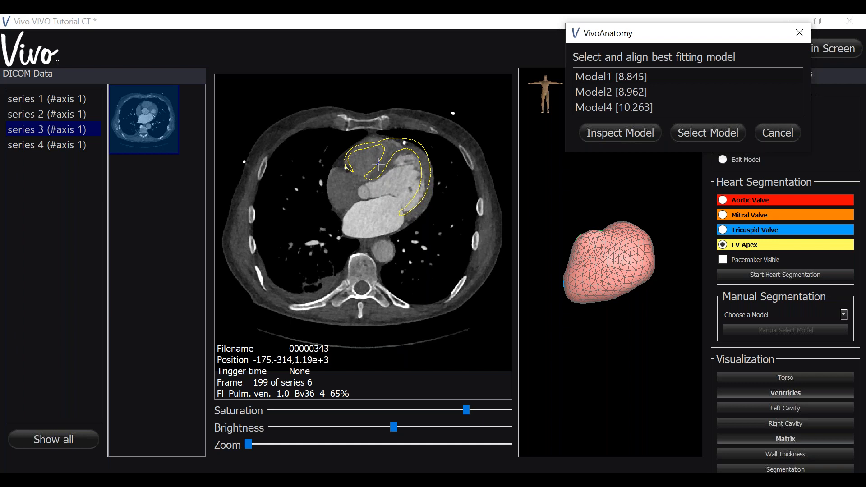
pyautogui.scroll(-10, 378, 165)
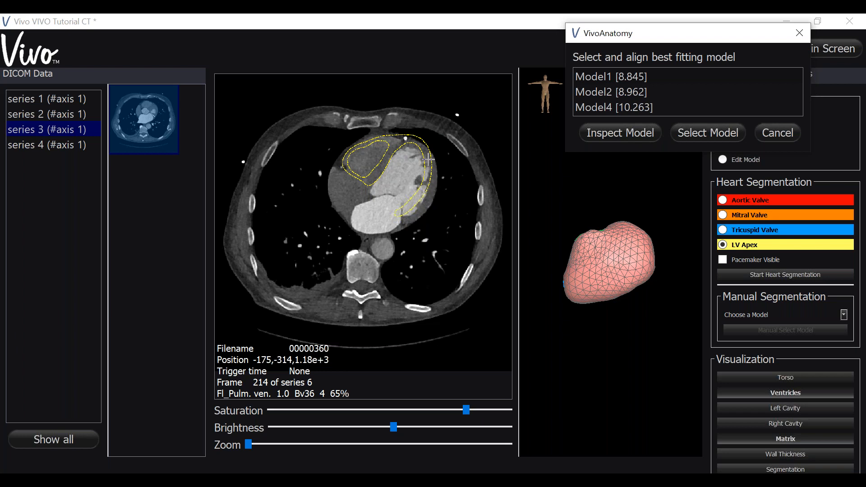
pyautogui.scroll(-10, 429, 159)
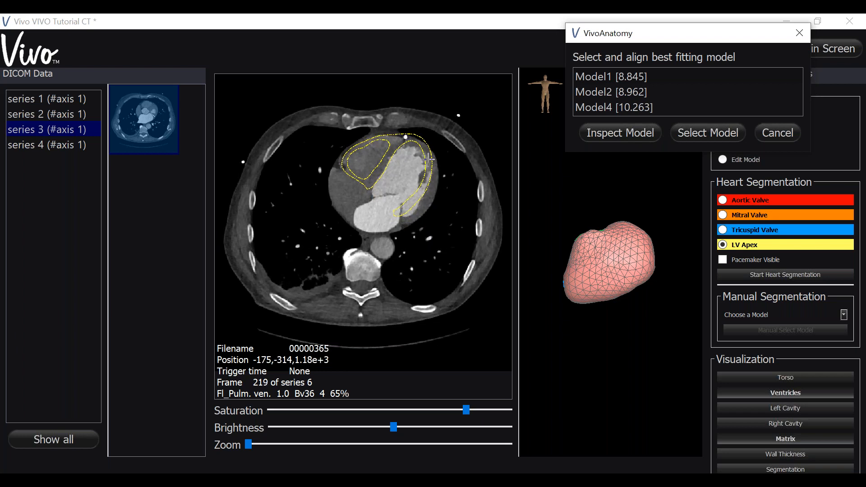
pyautogui.scroll(-3, 429, 159)
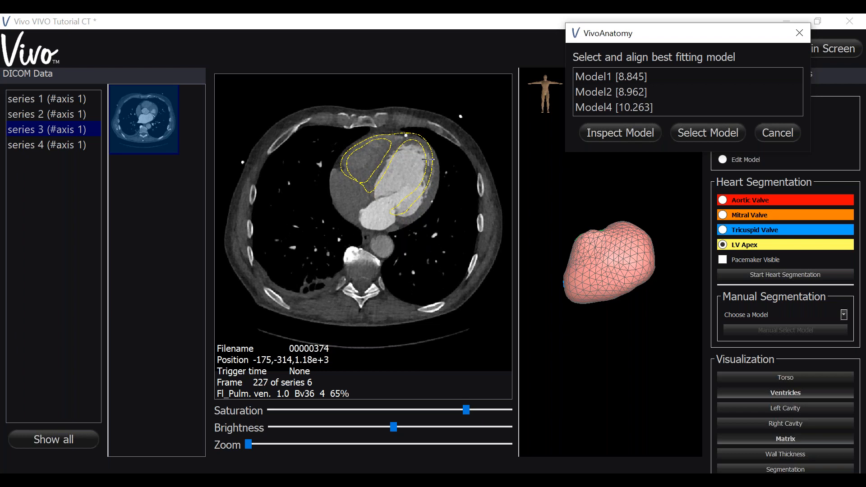
pyautogui.scroll(6, 429, 159)
pyautogui.scroll(9, 428, 159)
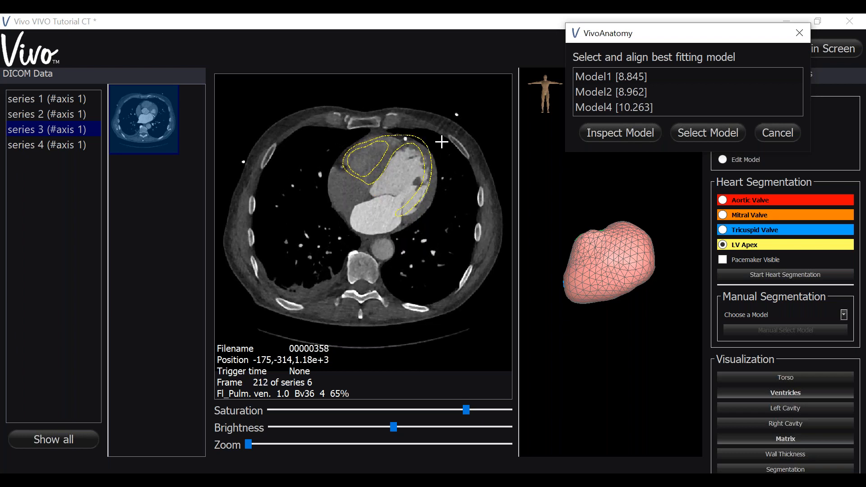
# Inspect Model2 and check how its contours follow the ventricles through the surrounding CT slices.
pyautogui.click(576, 92)
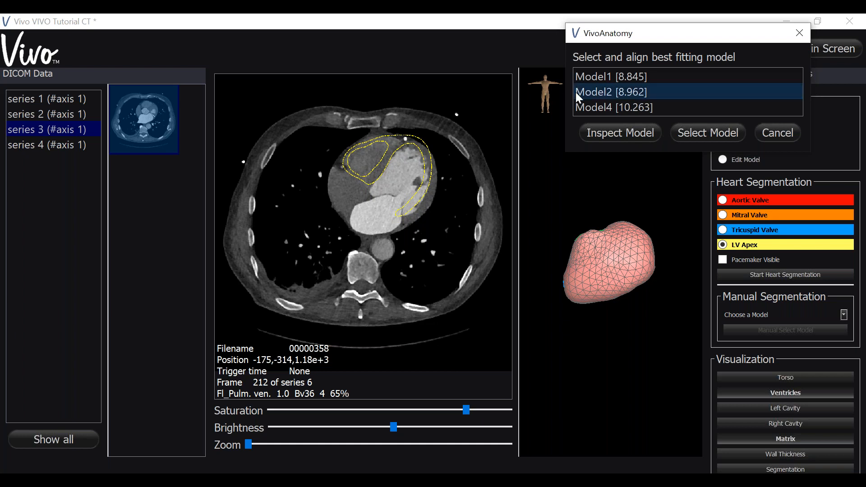
pyautogui.click(601, 135)
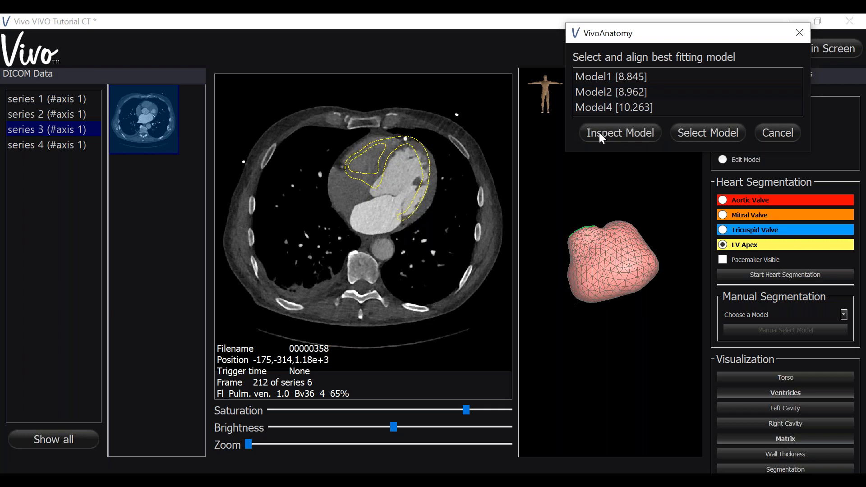
pyautogui.scroll(8, 415, 193)
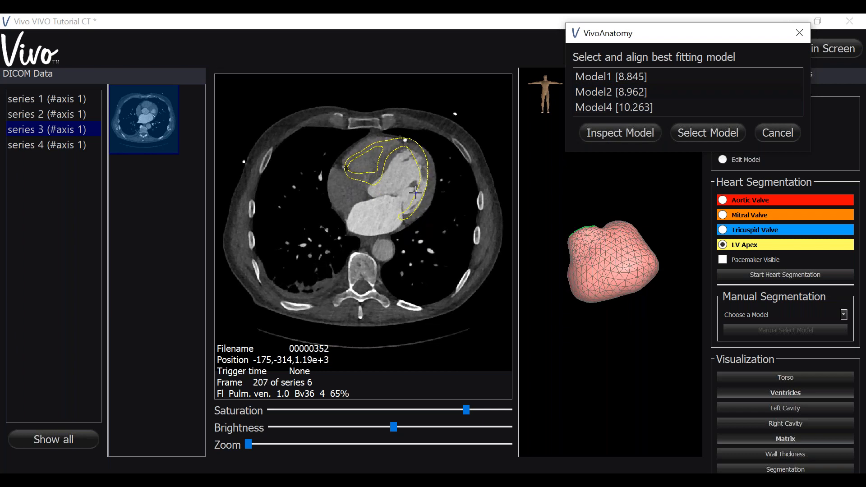
pyautogui.scroll(-9, 416, 193)
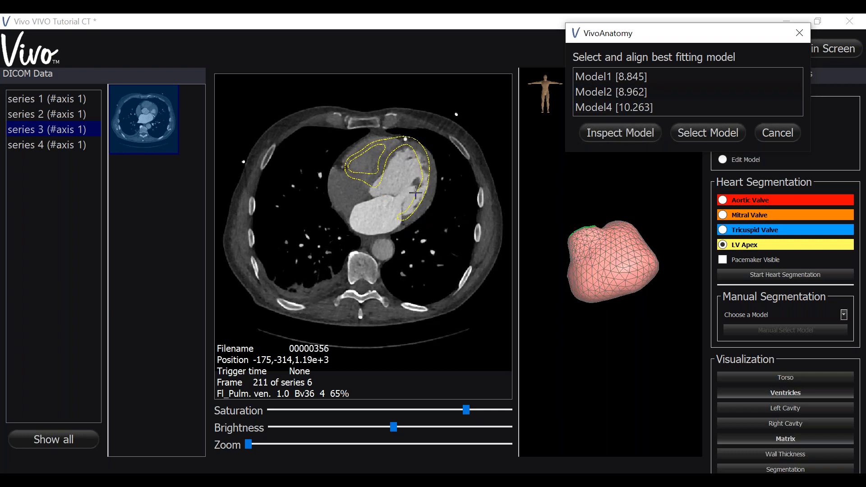
pyautogui.scroll(-12, 416, 193)
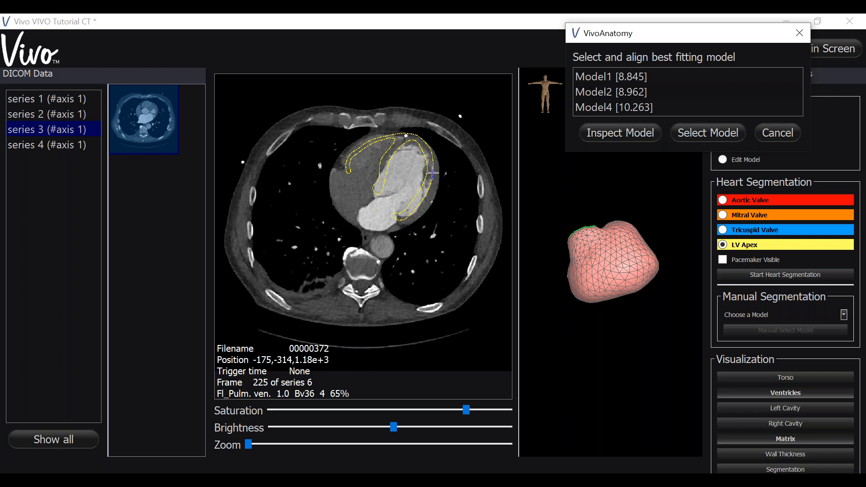
pyautogui.scroll(-3, 403, 176)
pyautogui.scroll(2, 404, 178)
pyautogui.scroll(6, 404, 178)
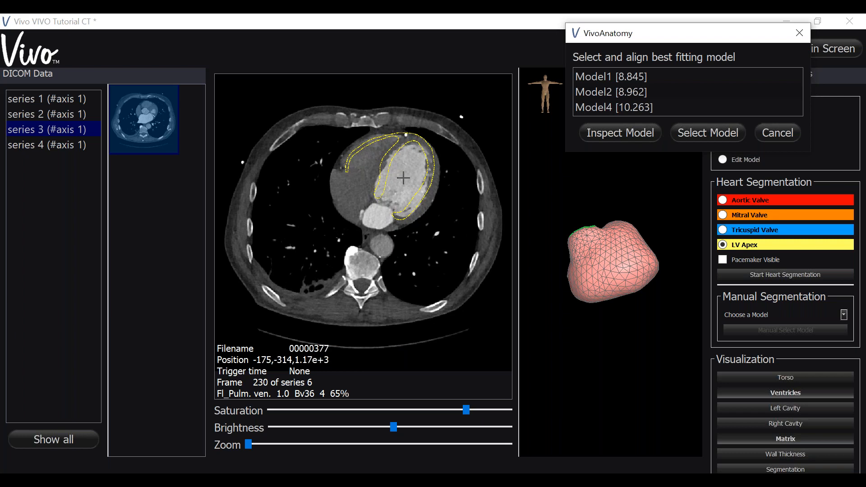
# Inspect Model4 and review the fit of its contours on the ventricles in the surrounding CT slices.
pyautogui.click(575, 107)
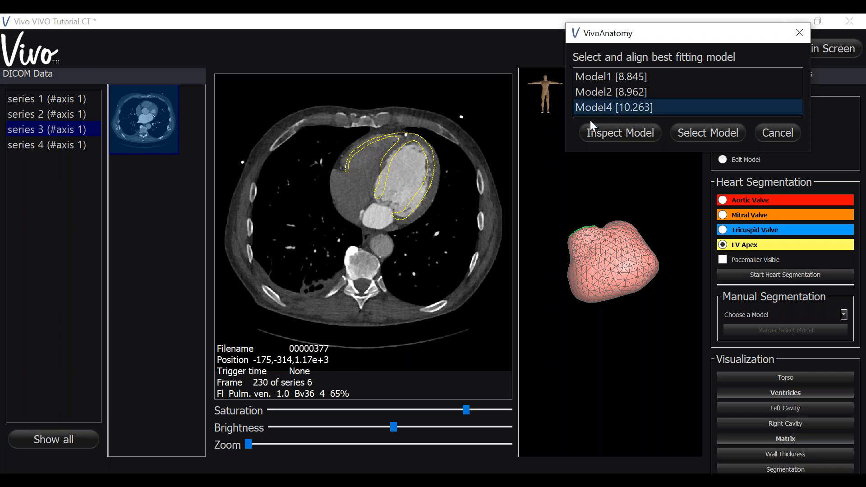
pyautogui.click(600, 134)
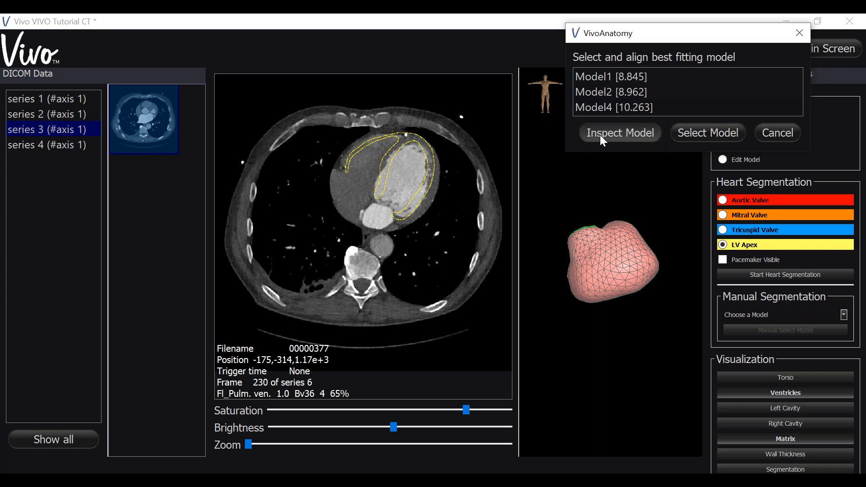
pyautogui.scroll(-1, 417, 174)
pyautogui.scroll(-8, 417, 174)
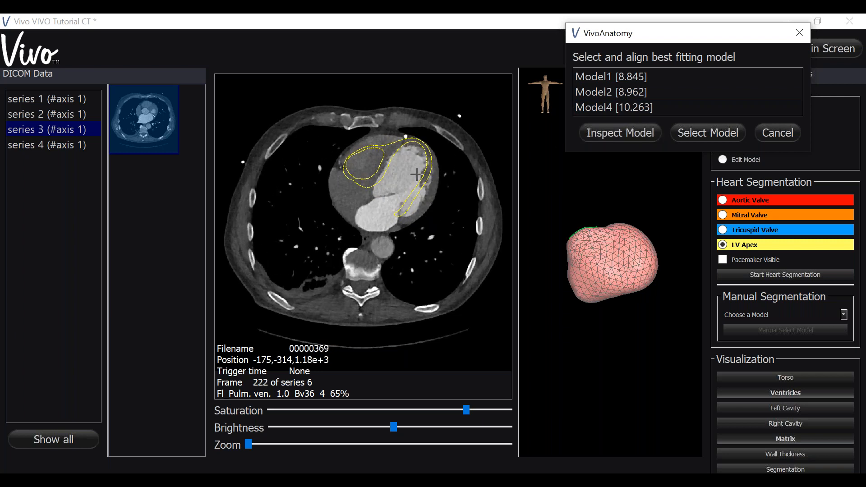
pyautogui.scroll(10, 417, 174)
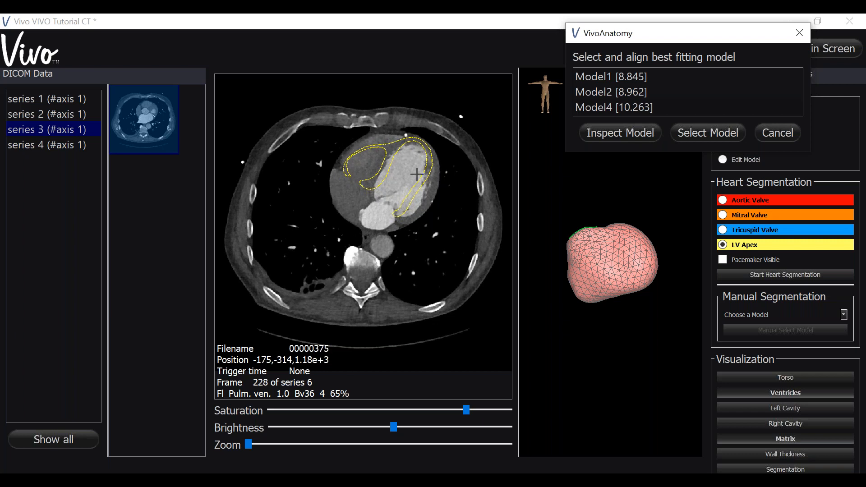
pyautogui.scroll(4, 417, 174)
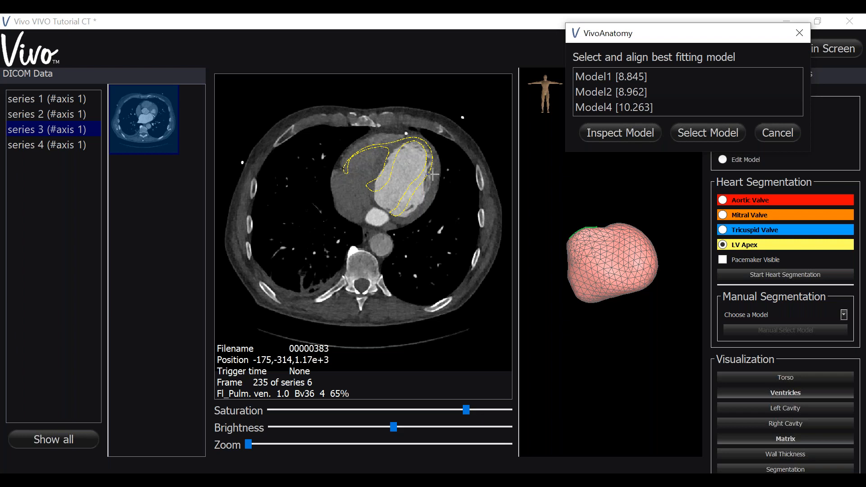
pyautogui.scroll(-7, 407, 189)
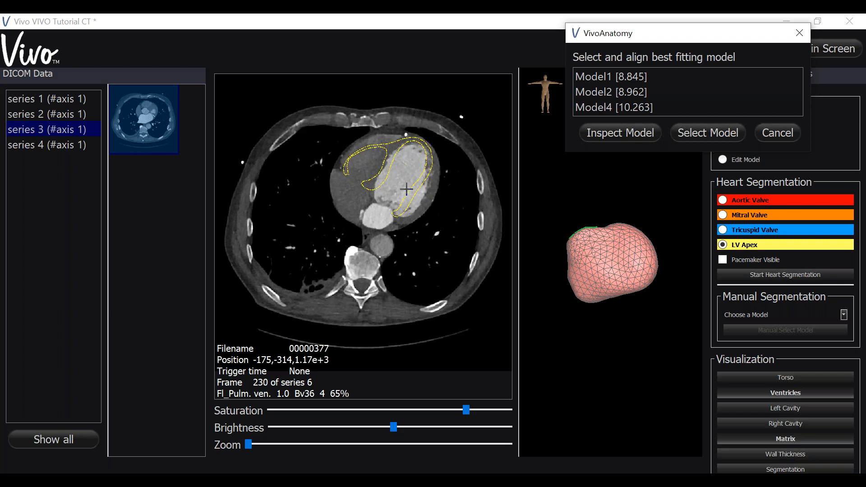
pyautogui.scroll(-6, 407, 190)
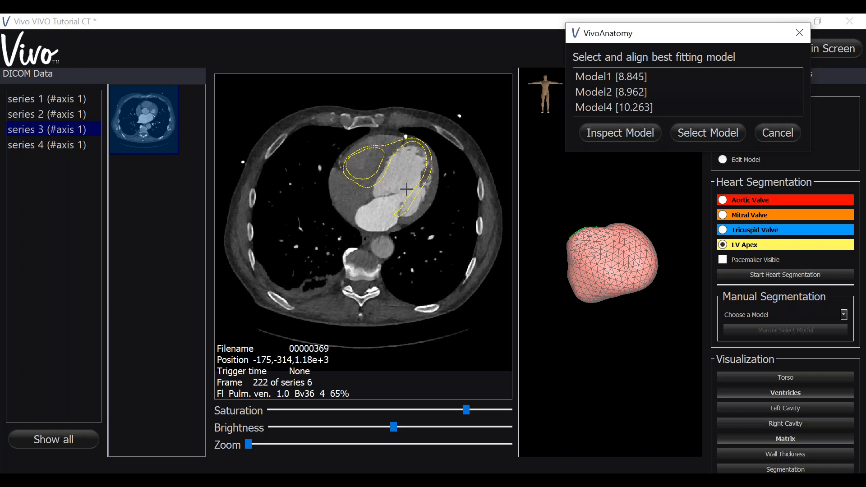
pyautogui.scroll(-3, 407, 190)
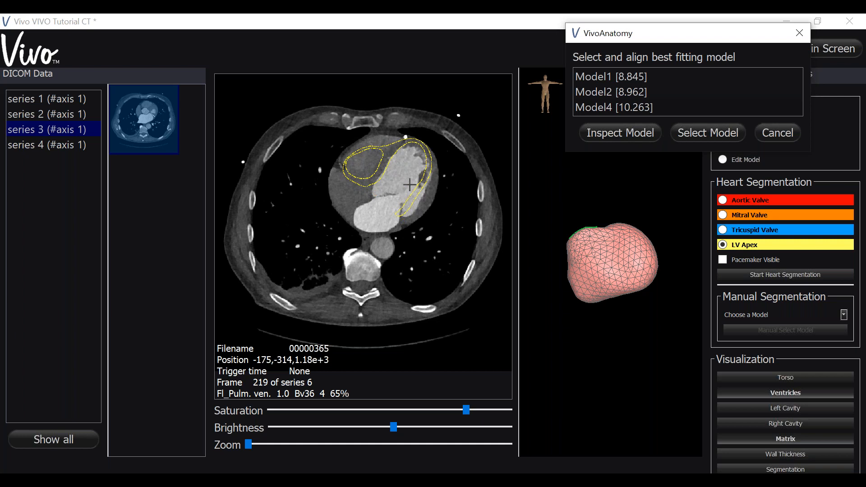
# Reinspect Model1, select it as the best fitting heart model and dismiss the segmentation completion notice.
pyautogui.click(608, 78)
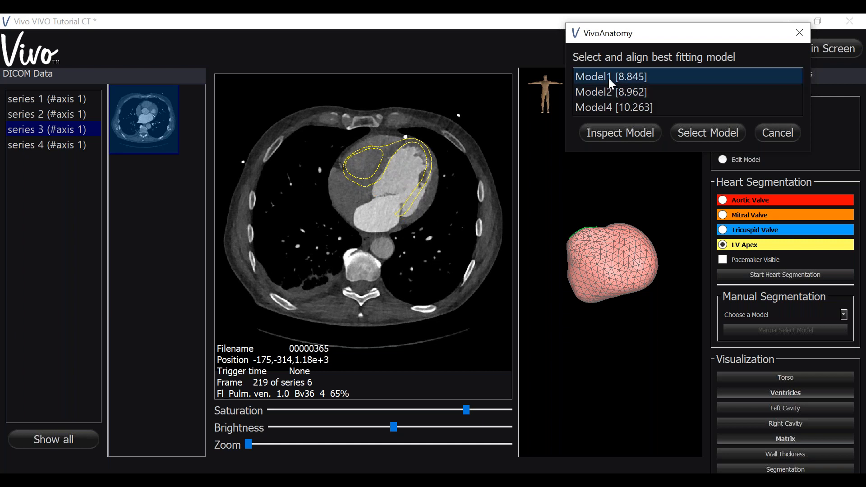
pyautogui.click(601, 132)
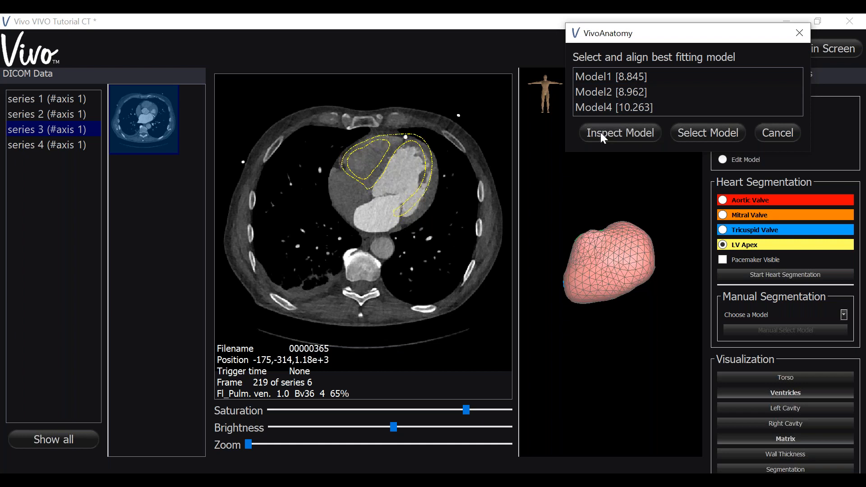
pyautogui.click(697, 134)
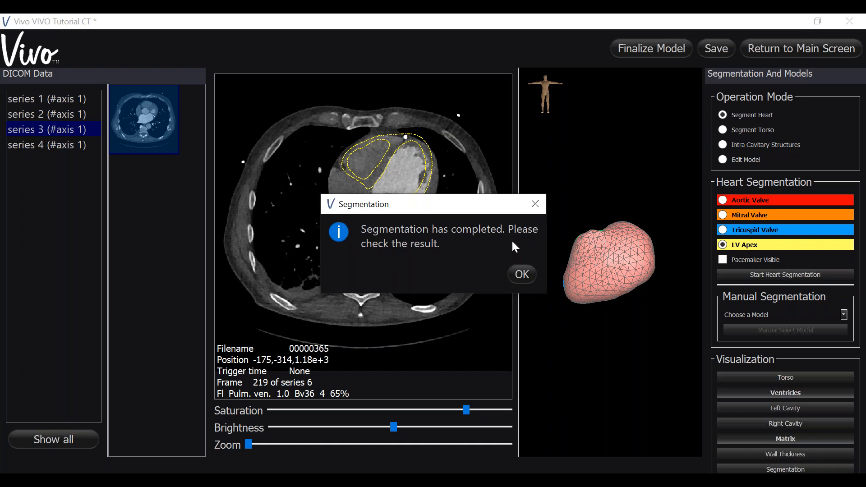
pyautogui.click(523, 281)
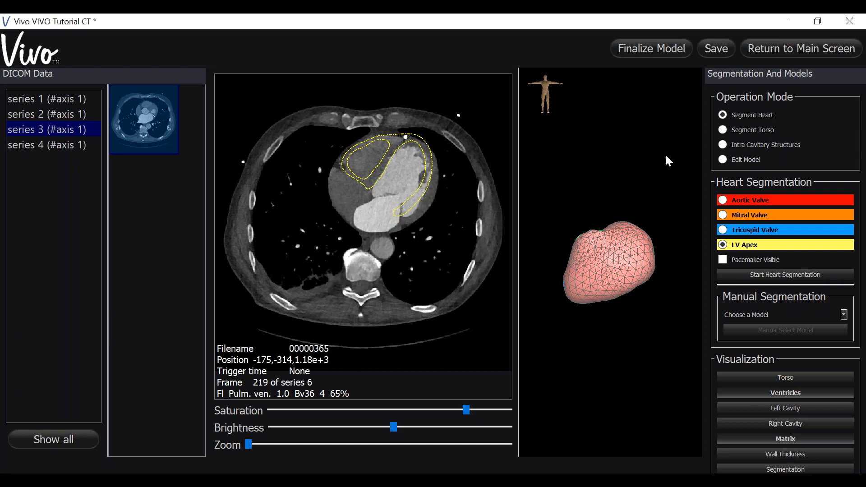
# Switch to model editing for the ventricles and review their contours on the adjacent CT slices.
pyautogui.click(722, 159)
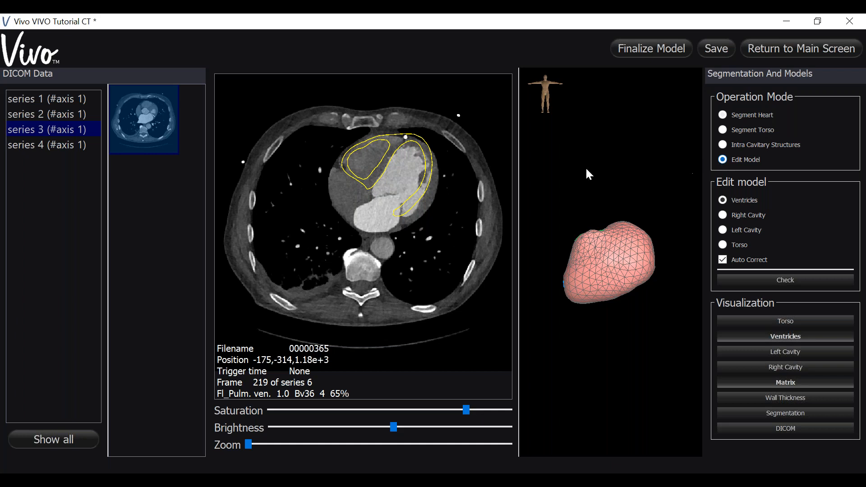
pyautogui.scroll(-3, 467, 229)
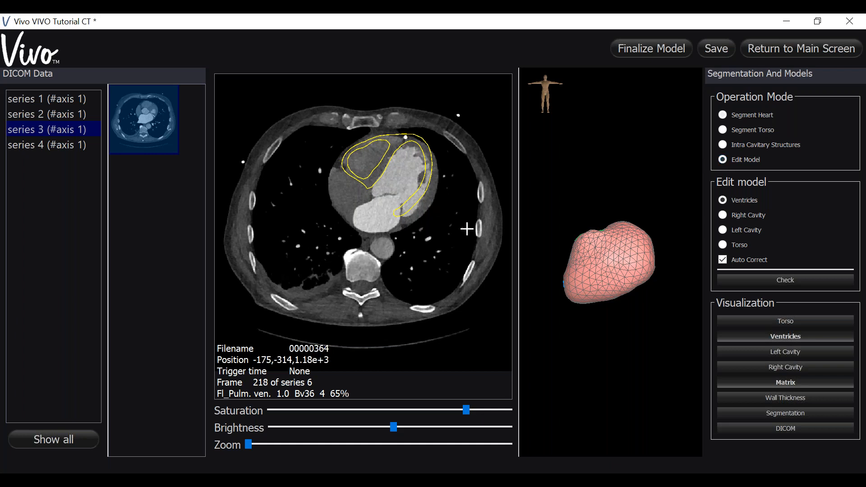
pyautogui.scroll(3, 467, 228)
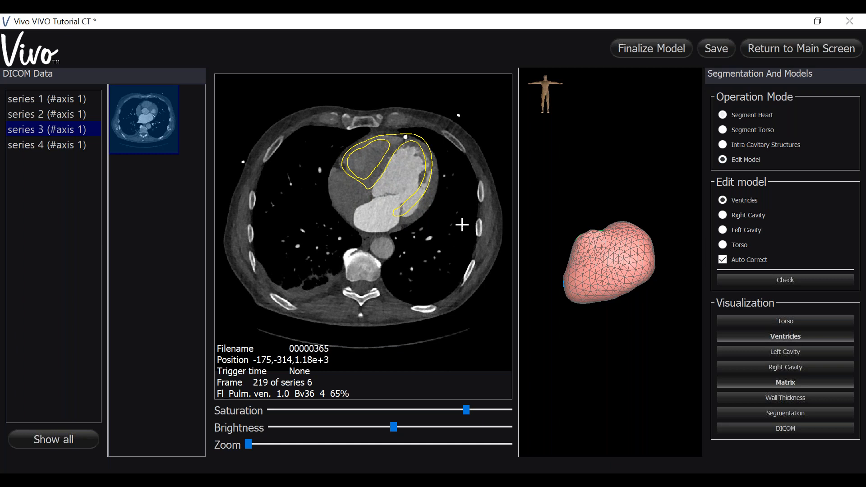
pyautogui.moveTo(462, 225)
# Return to heart segmentation and manually select Model1 as the heart model.
pyautogui.click(724, 116)
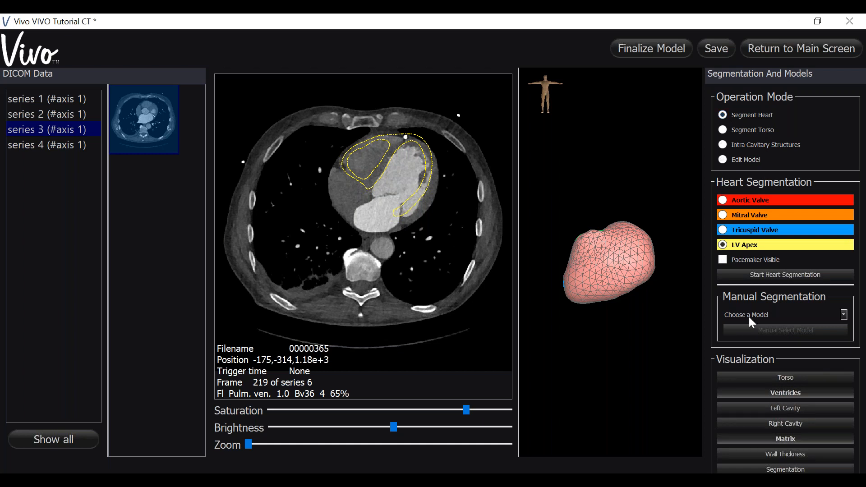
pyautogui.click(844, 315)
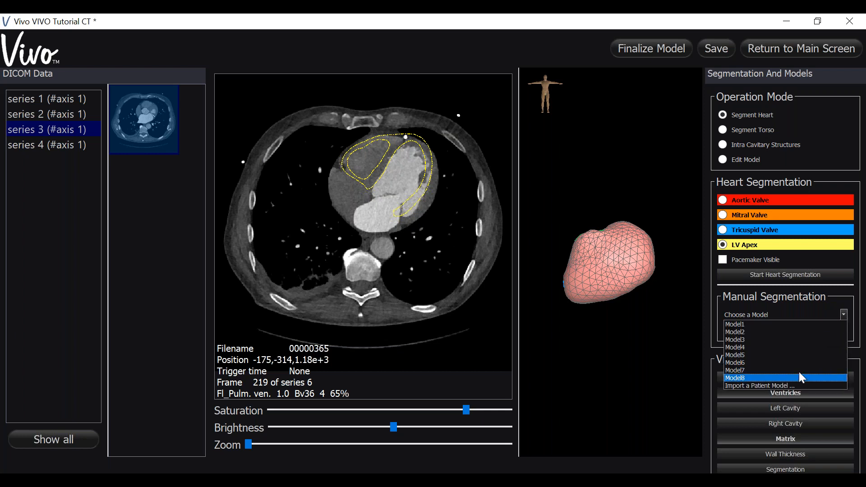
pyautogui.click(772, 325)
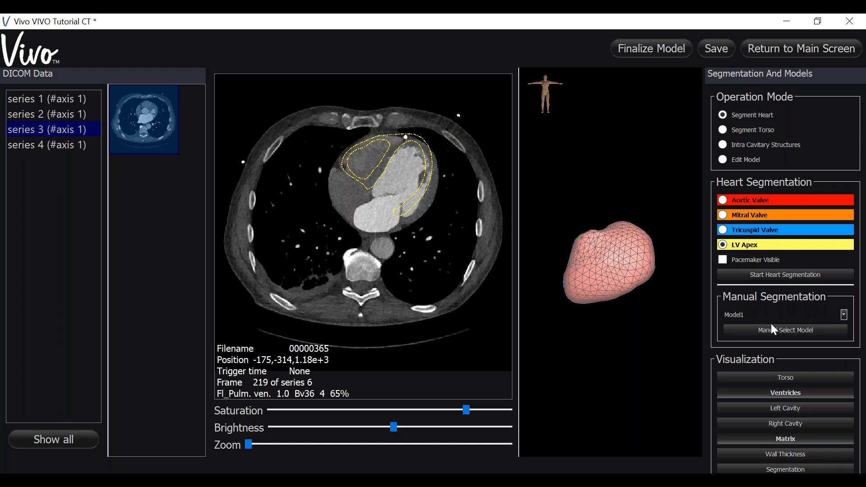
pyautogui.click(769, 332)
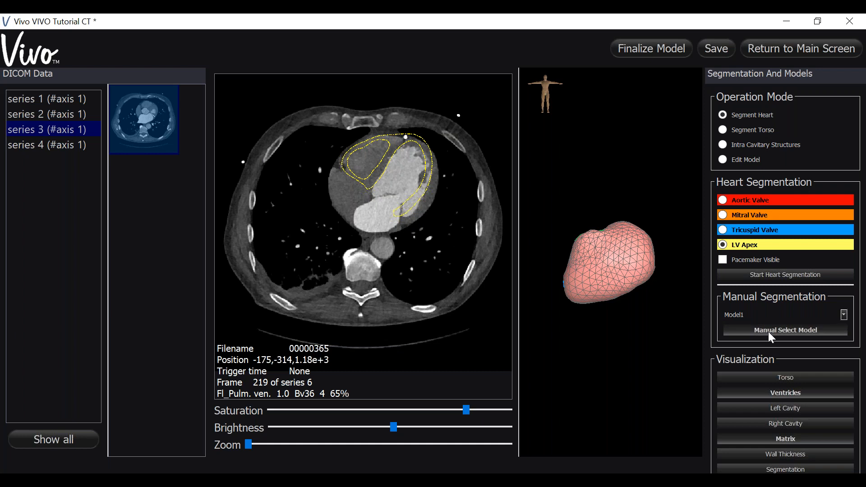
pyautogui.click(768, 332)
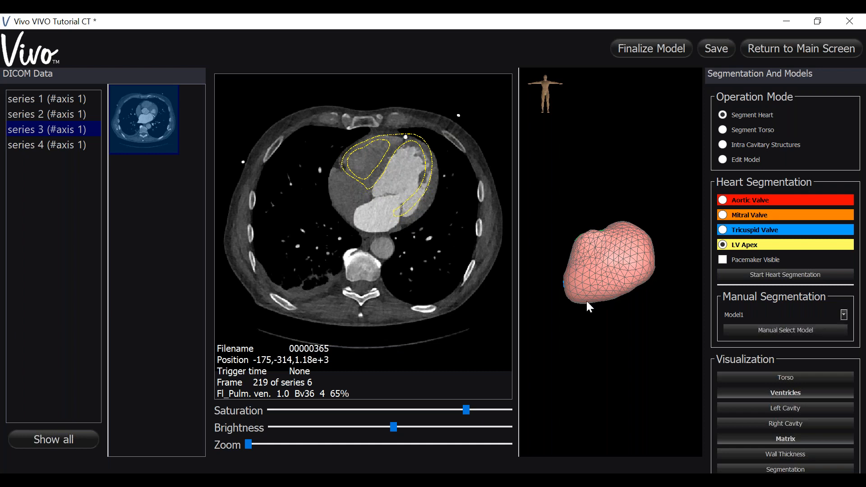
# Examine the valve openings on the 3D Model1 and check its contours through the neighbouring CT slices.
pyautogui.moveTo(576, 315); pyautogui.dragTo(701, 315)
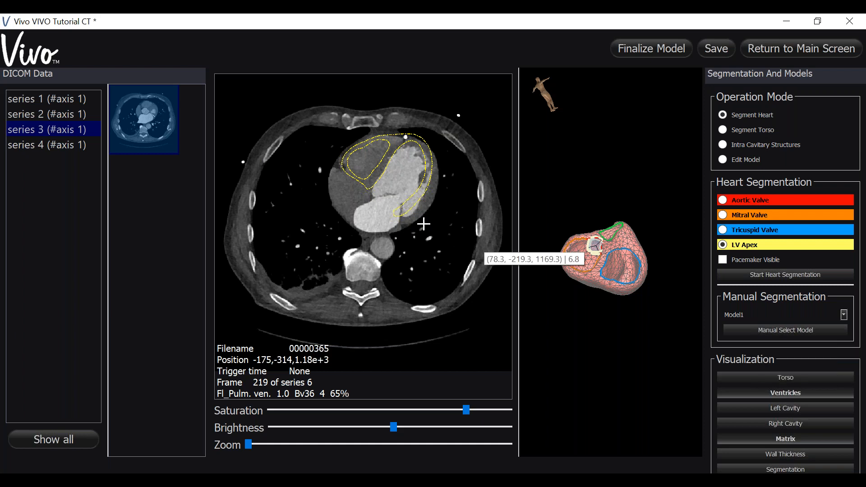
pyautogui.scroll(-3, 424, 224)
pyautogui.scroll(-3, 424, 224)
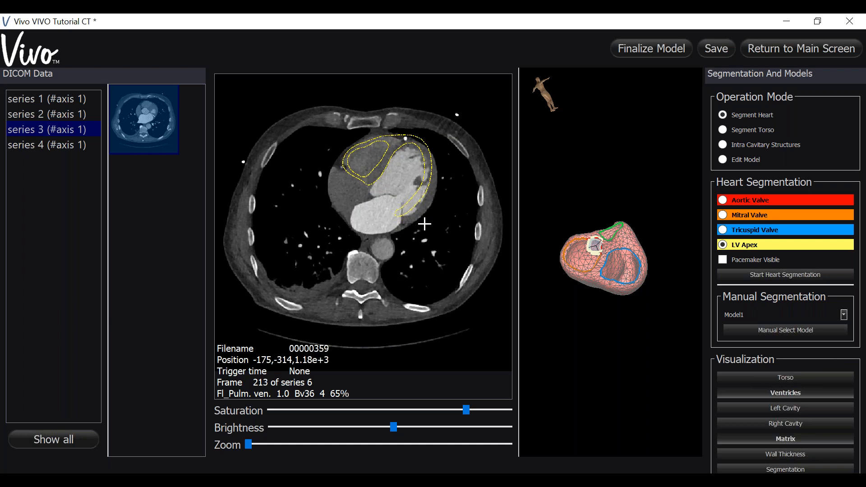
pyautogui.scroll(4, 422, 226)
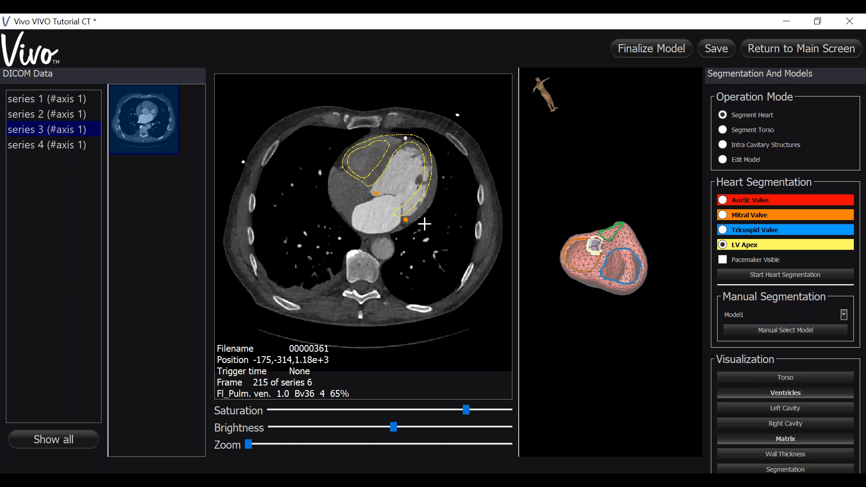
# Replace the current heart model with Model2 through manual segmentation.
pyautogui.click(844, 314)
pyautogui.click(753, 332)
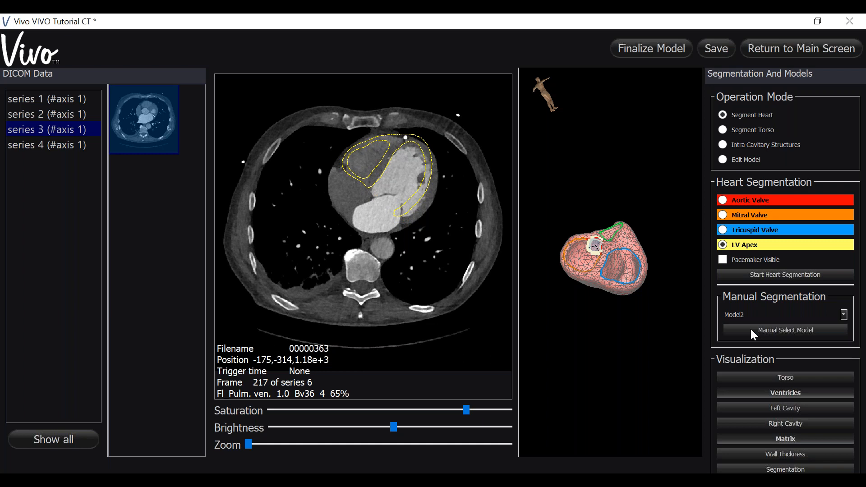
pyautogui.click(751, 329)
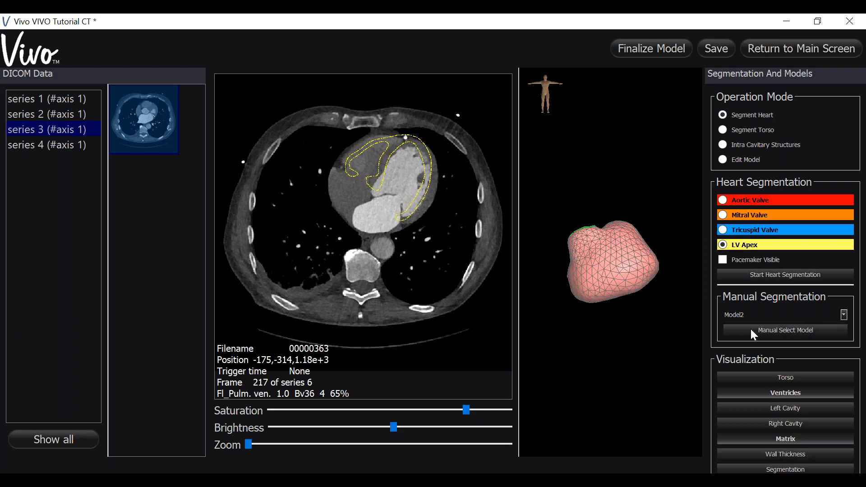
# Check the Model2 contours on the neighbouring CT slices and examine the valve side of its 3D shape.
pyautogui.scroll(-5, 450, 226)
pyautogui.scroll(6, 450, 226)
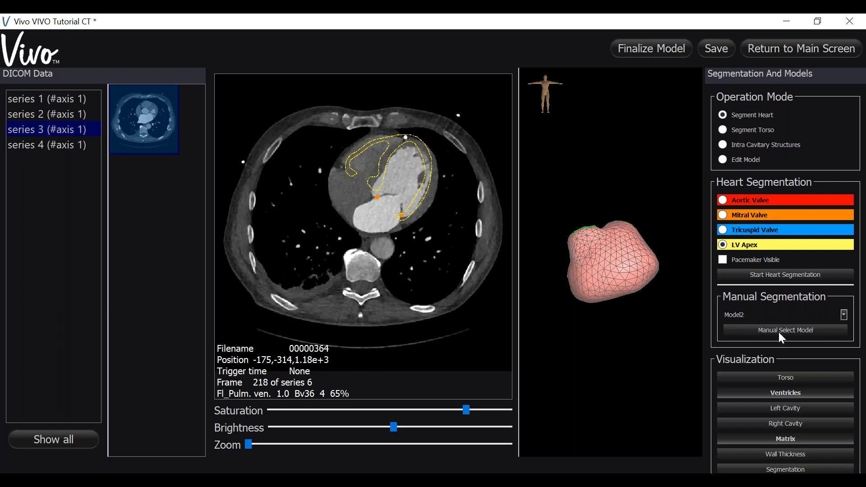
pyautogui.moveTo(626, 338); pyautogui.dragTo(592, 332)
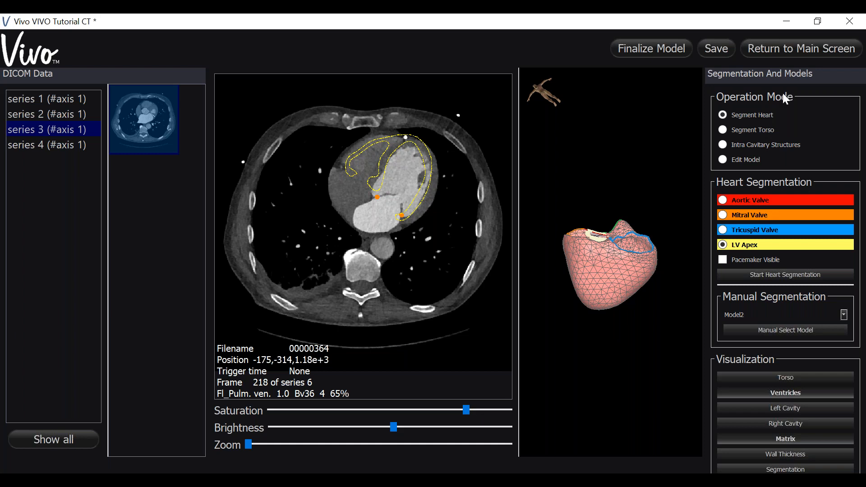
pyautogui.click(858, 62)
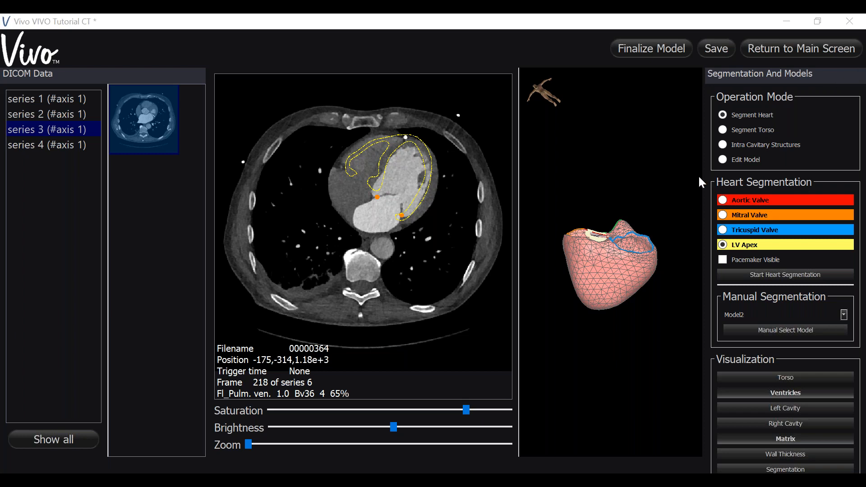